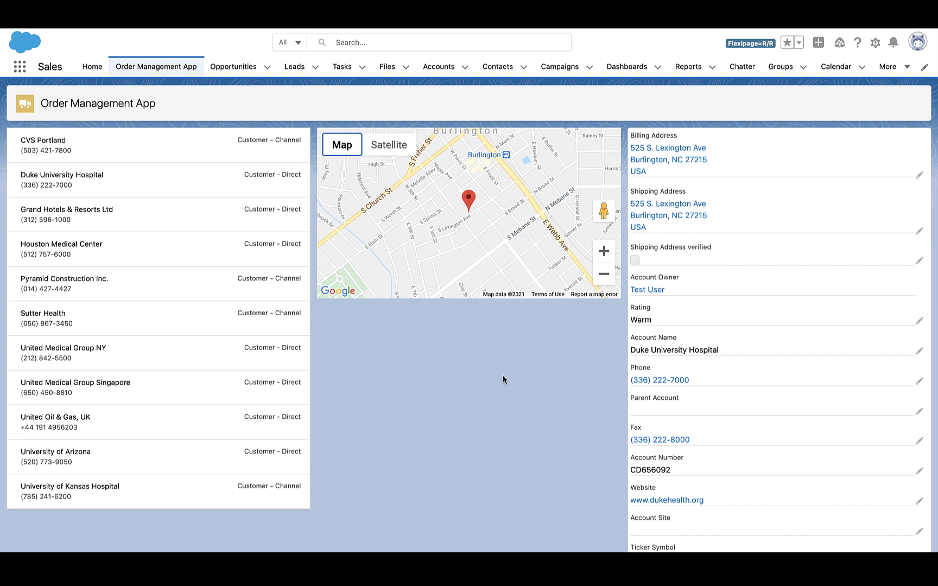
Select various accounts in the account list, ending with CVS Portland, and check whether the map and account details follow the selection
click(105, 147)
click(100, 181)
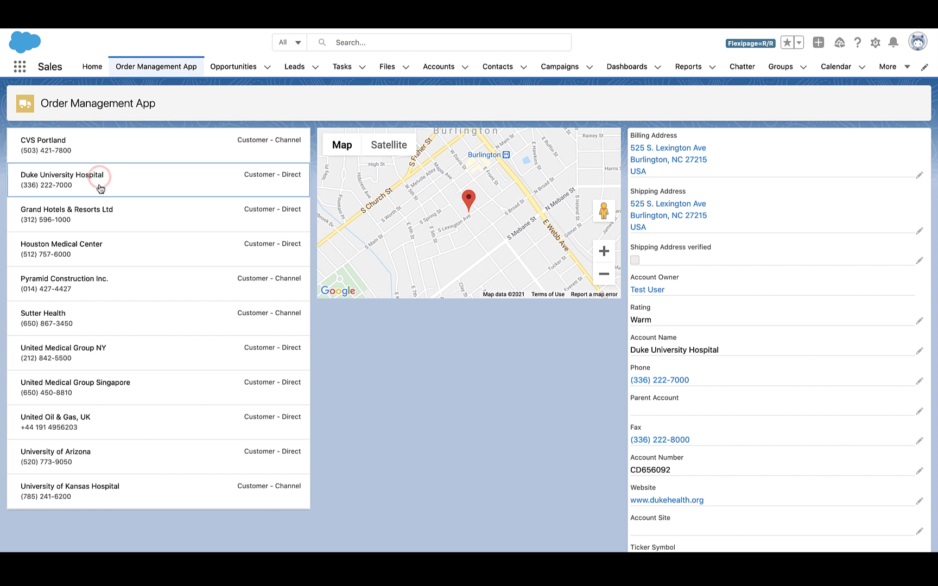
click(98, 215)
click(90, 247)
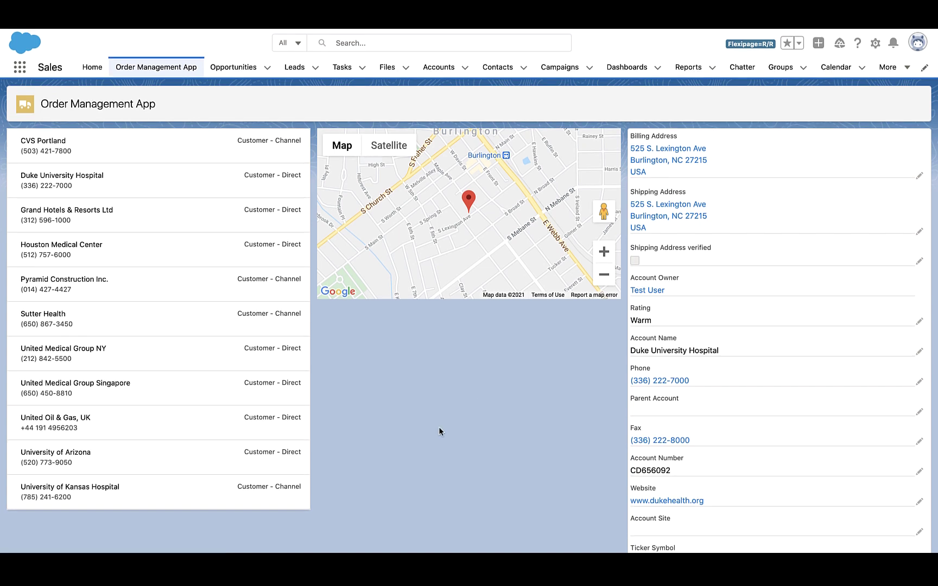
click(206, 151)
click(191, 185)
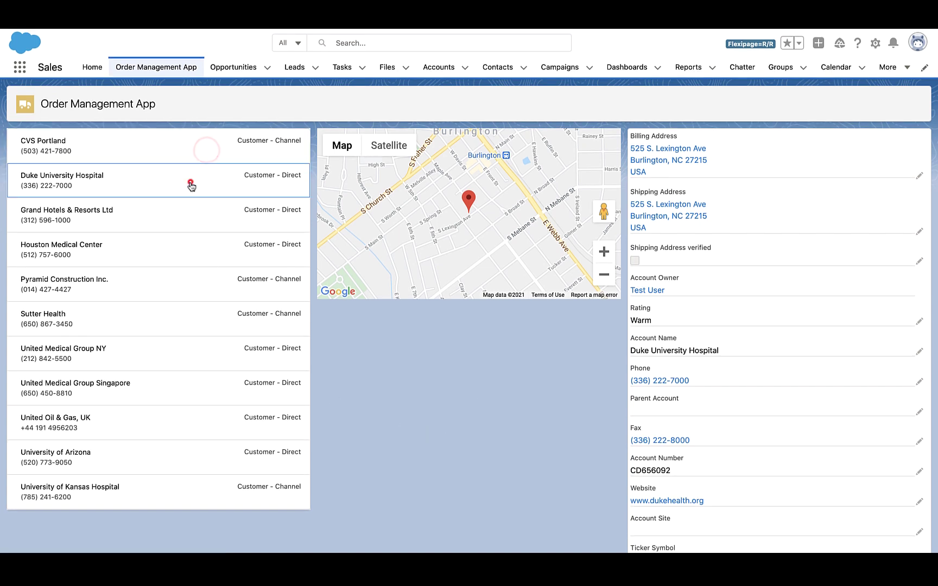
click(342, 145)
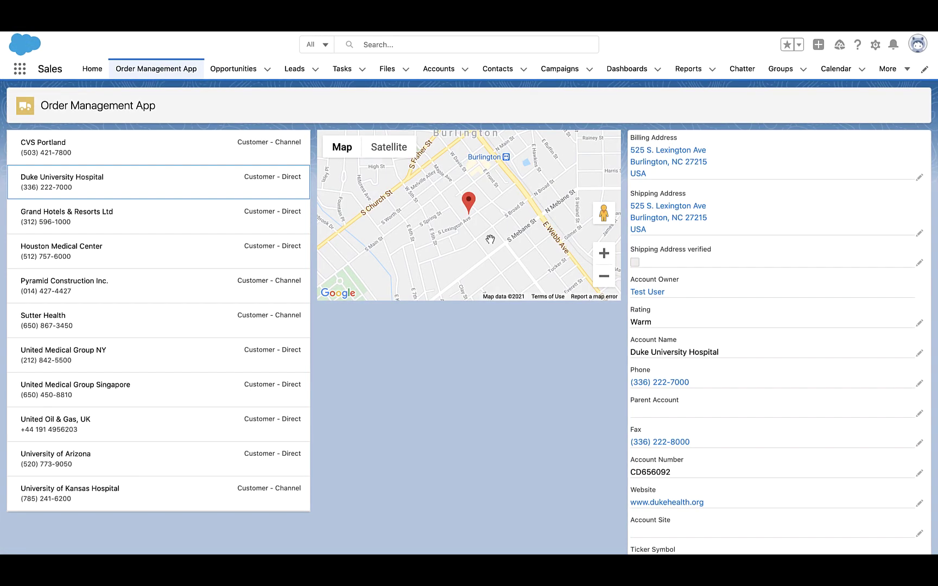
click(196, 154)
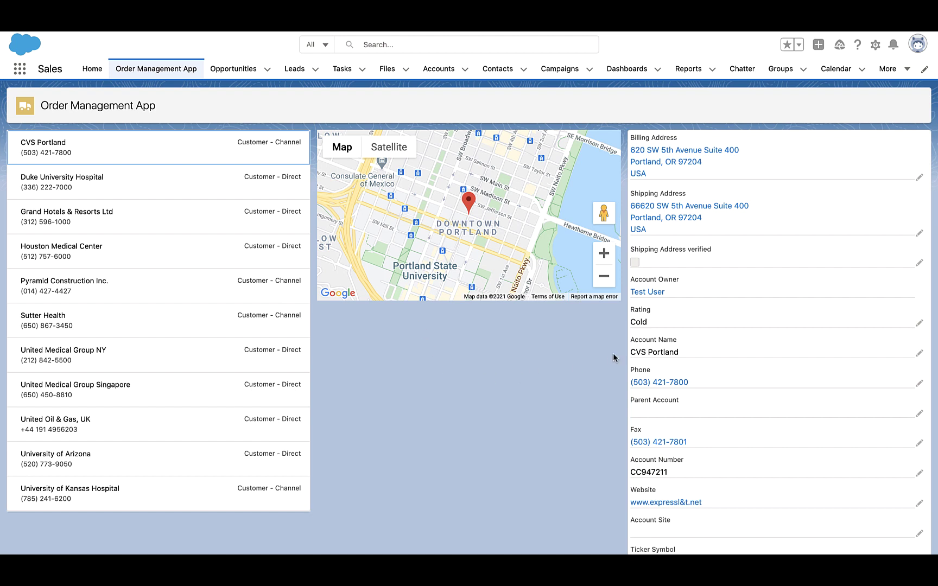
Select the Duke University Hospital account, mark its shipping address as verified and save the record
click(153, 185)
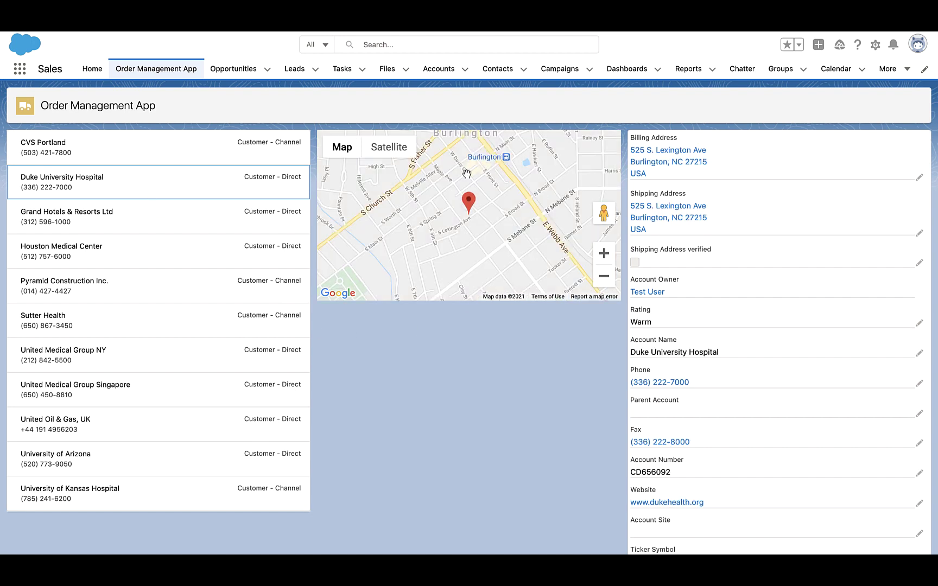
click(921, 266)
scroll(711, 278, down, 3)
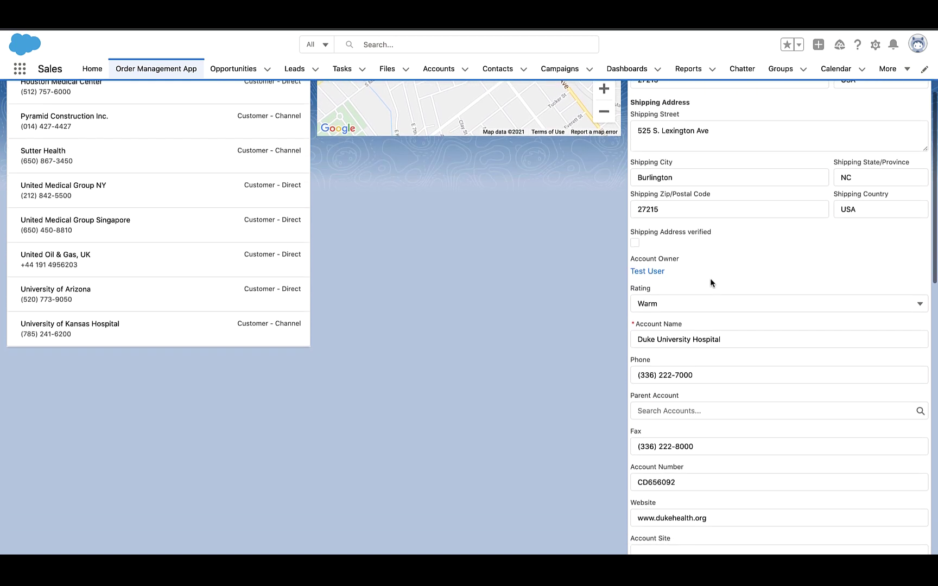
click(634, 243)
scroll(760, 278, down, 10)
click(803, 527)
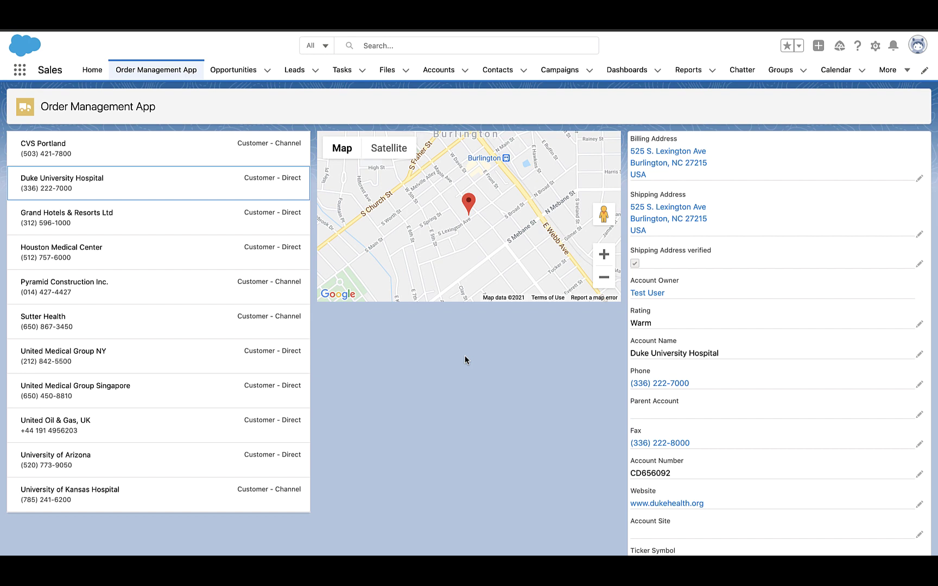
Edit the Grand Hotels & Resorts Ltd account and fill in its shipping city, state and postal code to match the billing address
click(163, 220)
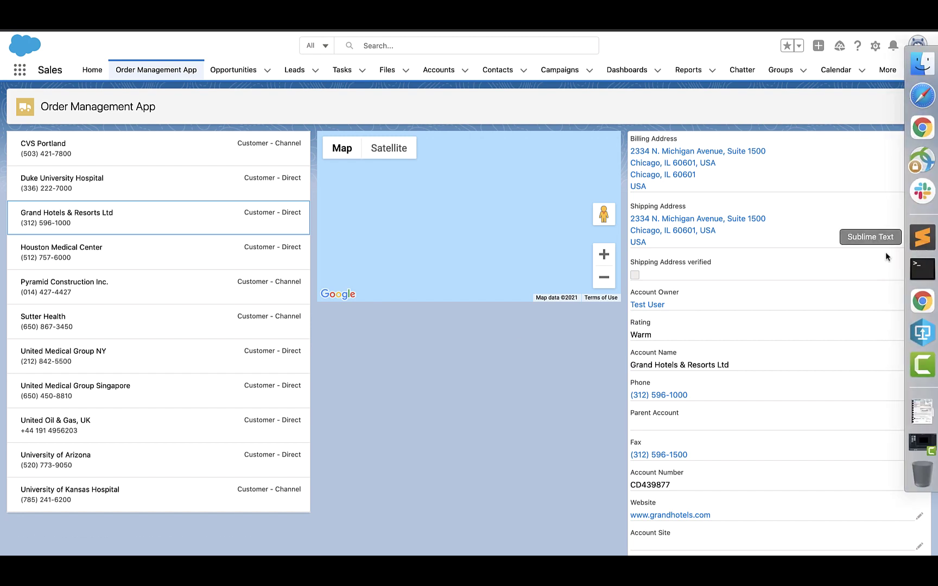
click(919, 247)
scroll(763, 229, down, 2)
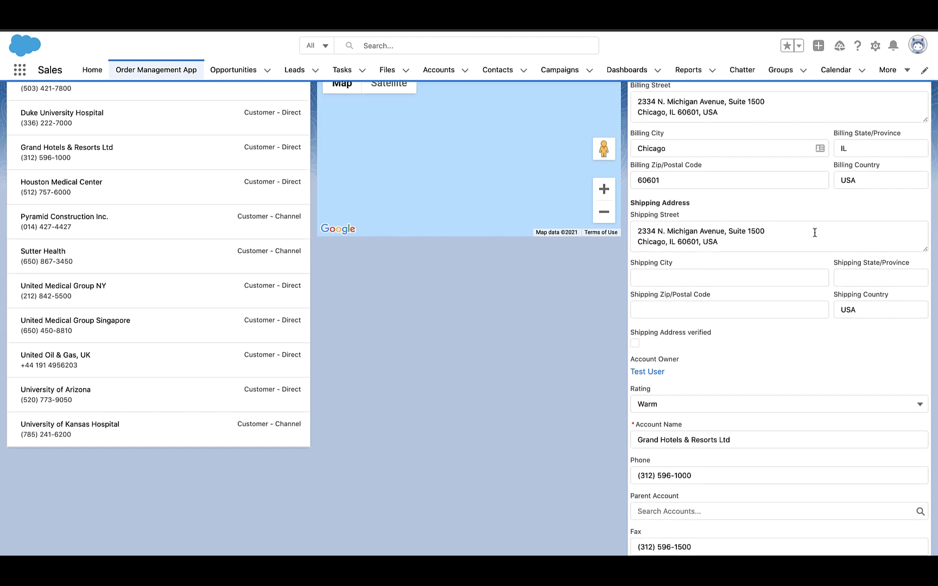
click(720, 280)
text(Chicago)
key(Tab)
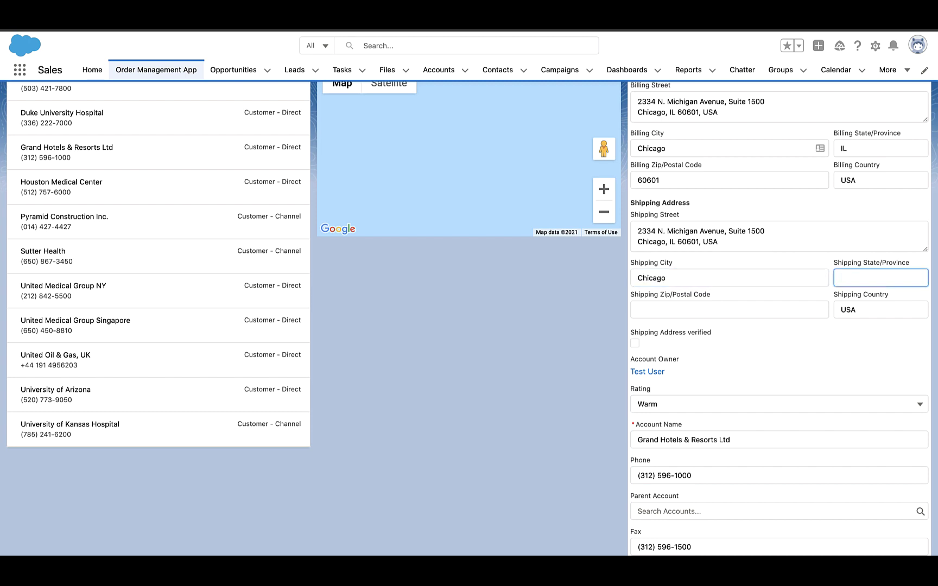
text(IL)
key(Tab)
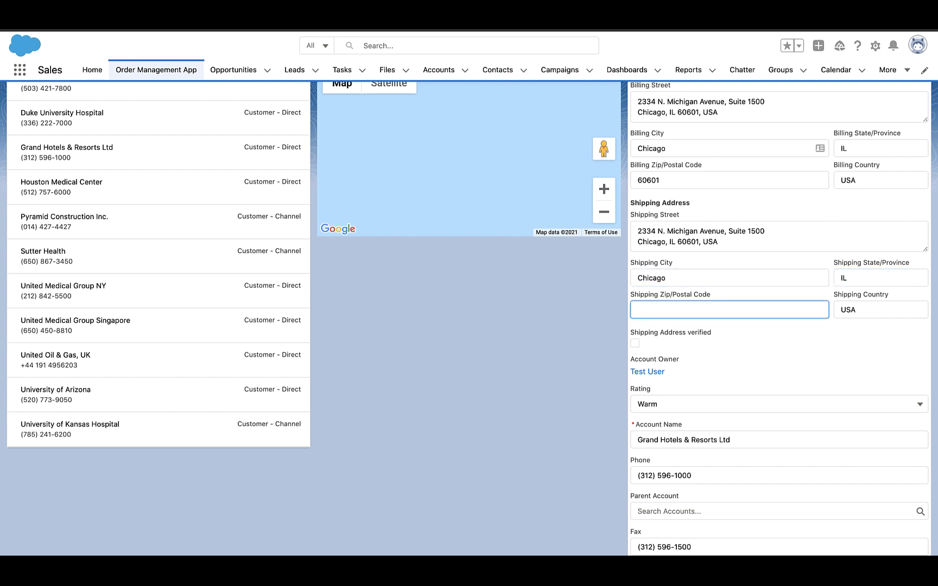
text(60601)
Delete the redundant second line of the shipping street and save the Grand Hotels & Resorts Ltd record
click(734, 240)
key(super+BackSpace)
scroll(652, 274, down, 15)
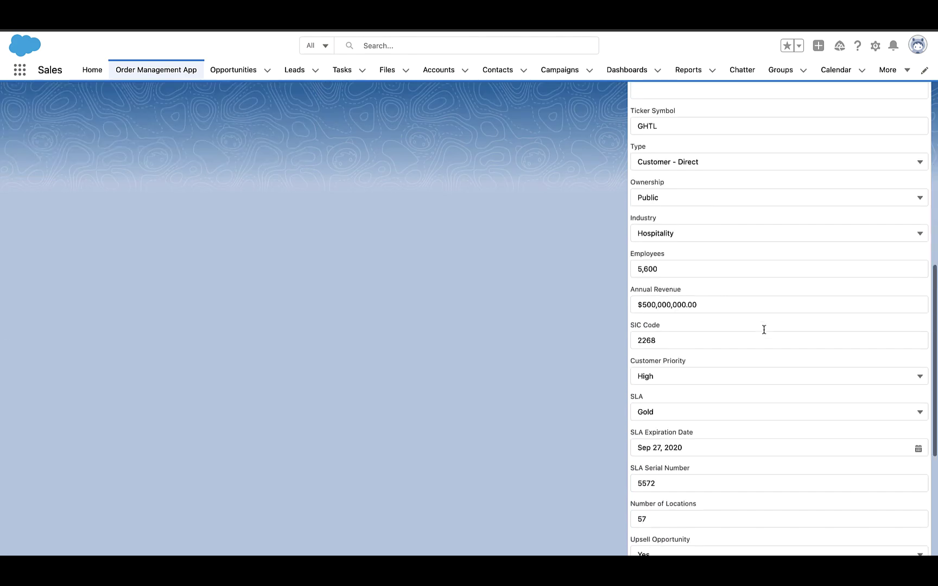
click(788, 522)
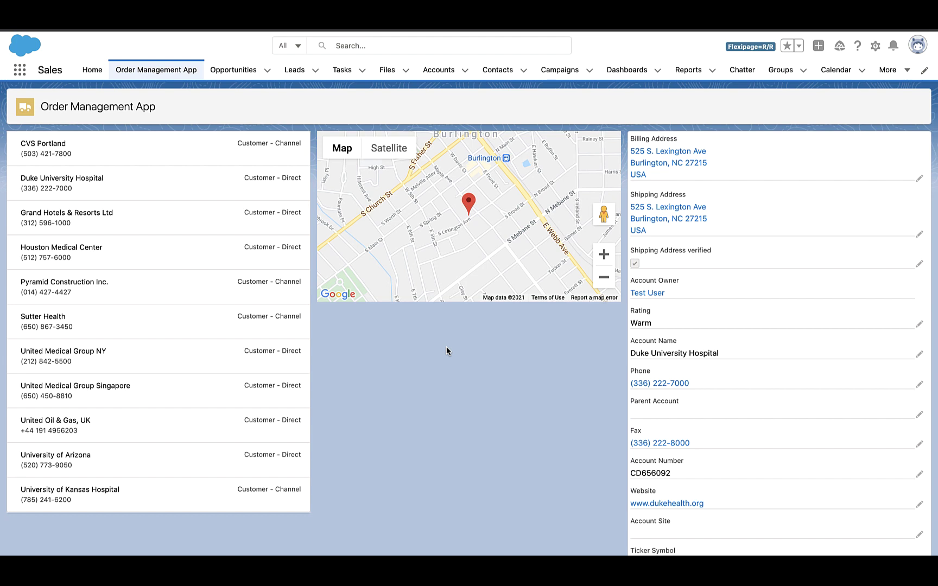
Open the Order Management App page for editing and show the Account List component's events
click(874, 48)
click(831, 126)
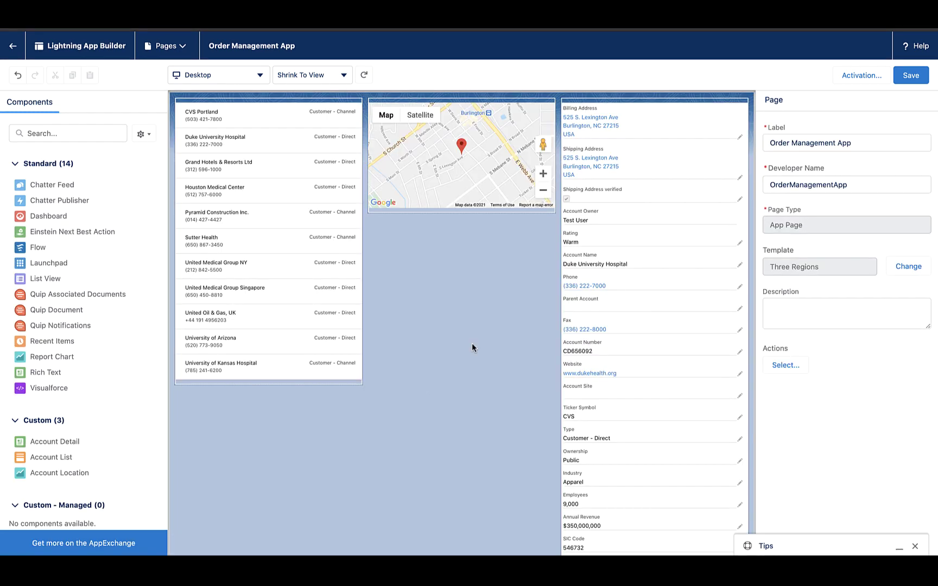
click(324, 277)
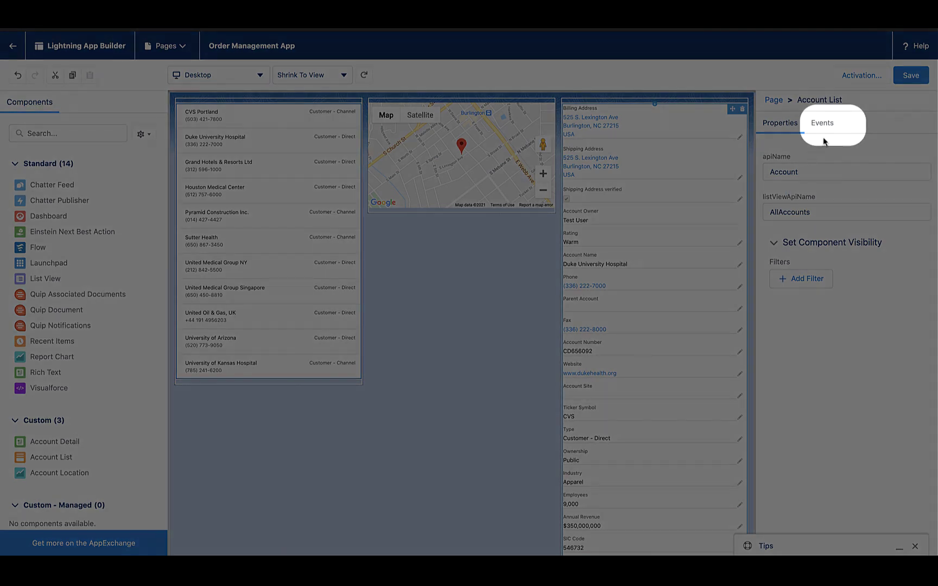
click(823, 136)
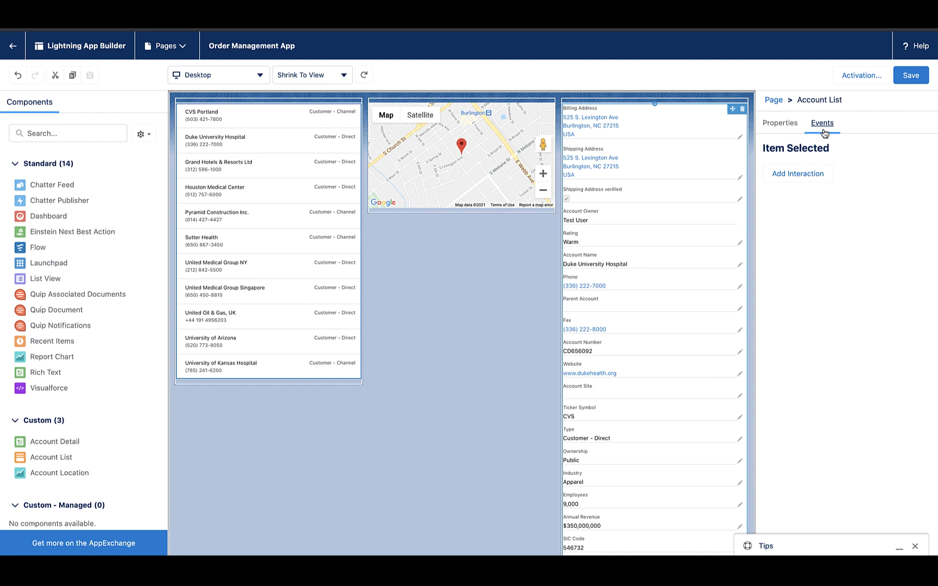
Add an Item Selected interaction that targets the Account Location component with recordId set to {!Event.recId}
click(809, 174)
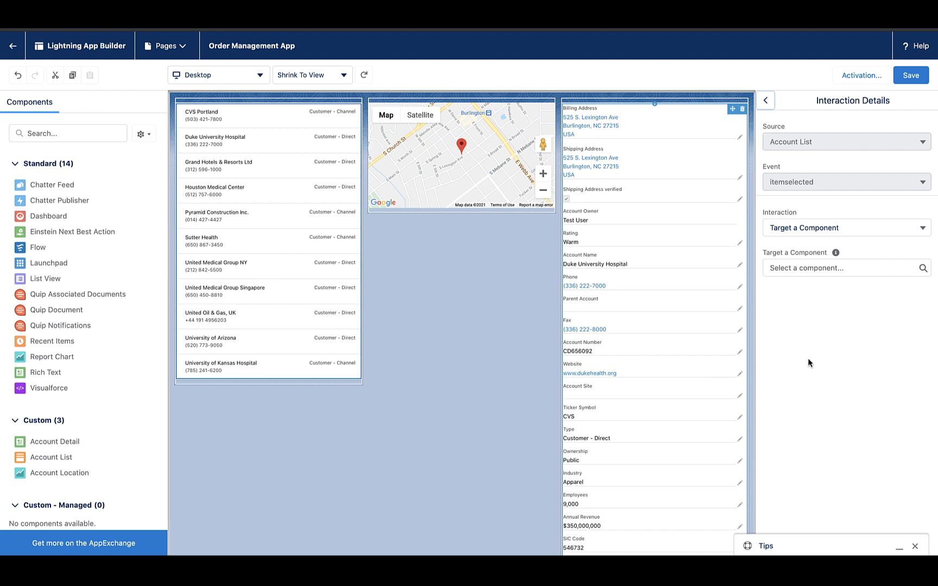
click(831, 269)
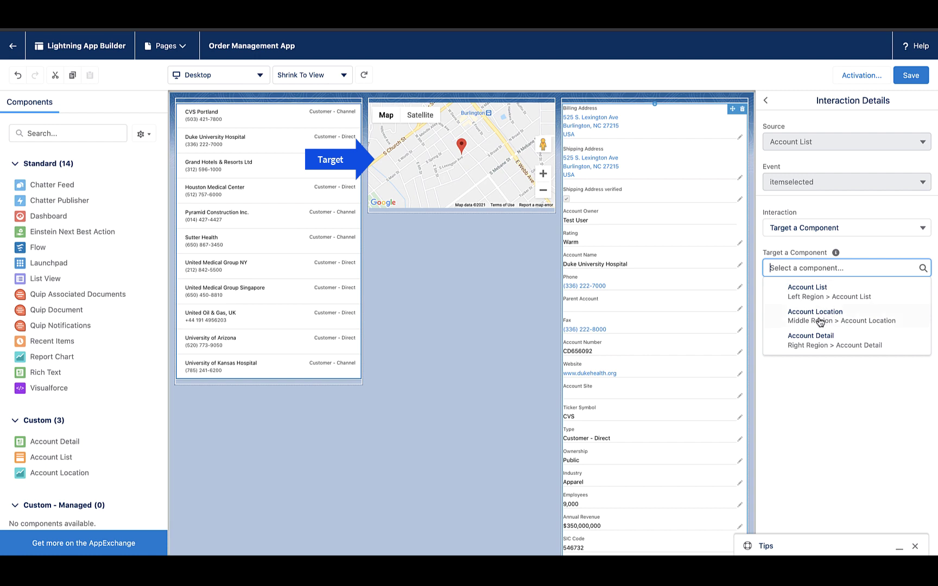
click(820, 321)
click(818, 320)
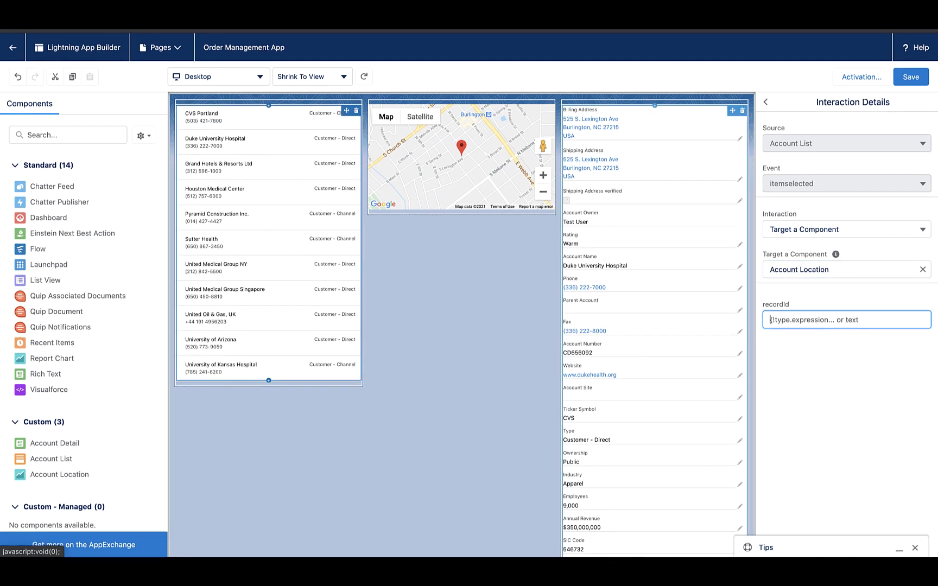
text({!Event)
key(Return)
text(.)
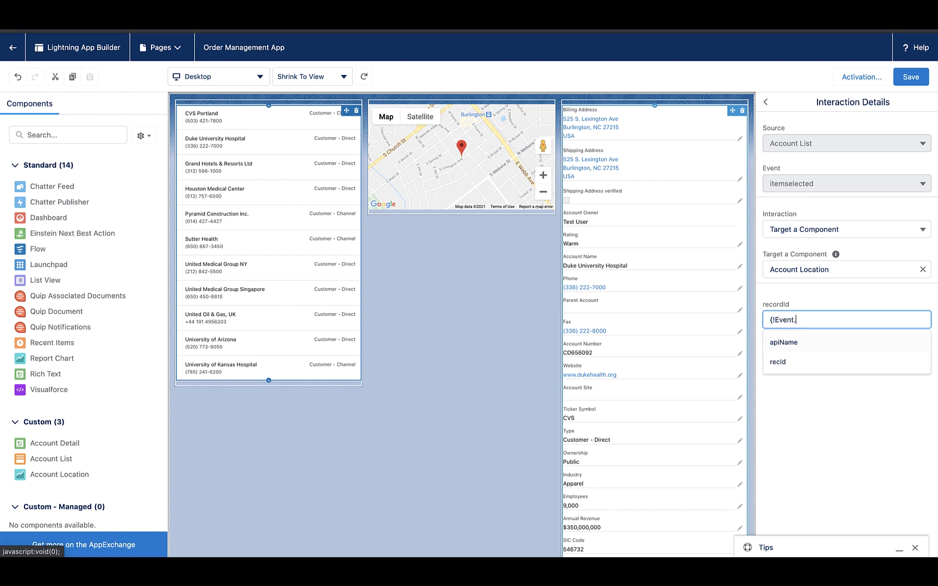
click(791, 369)
text(})
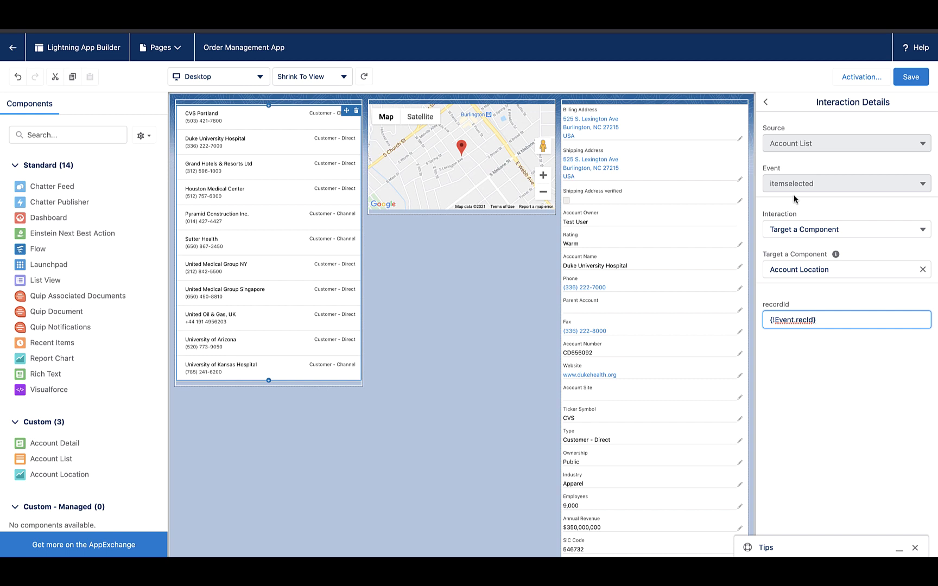
click(766, 102)
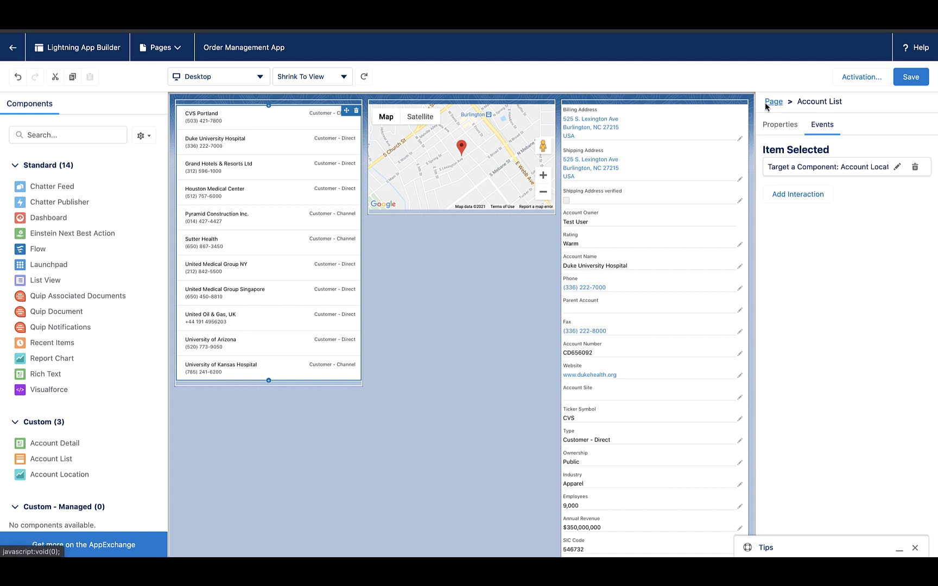
Add a second Item Selected interaction that targets the Account Detail component with recId set to {!Event.recId}
click(794, 193)
click(786, 270)
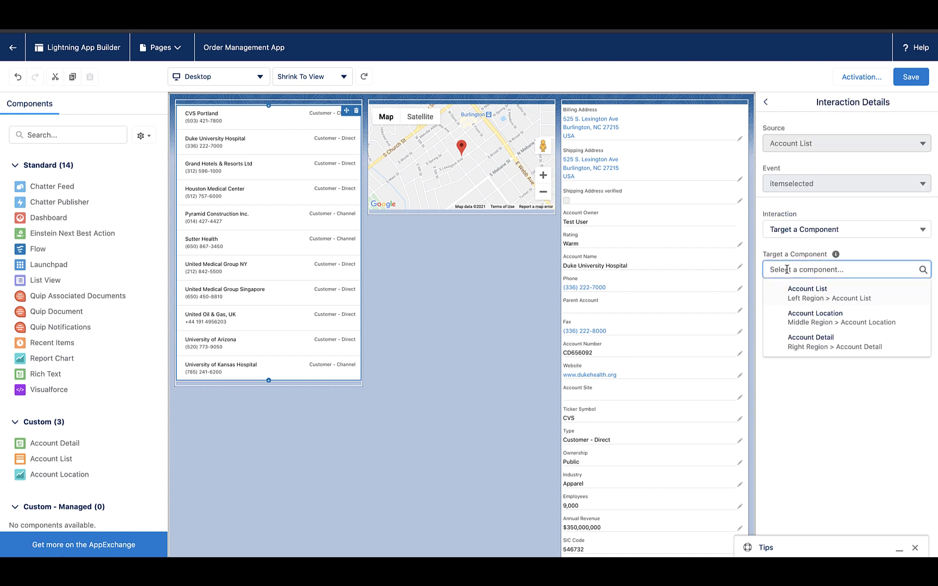
click(807, 343)
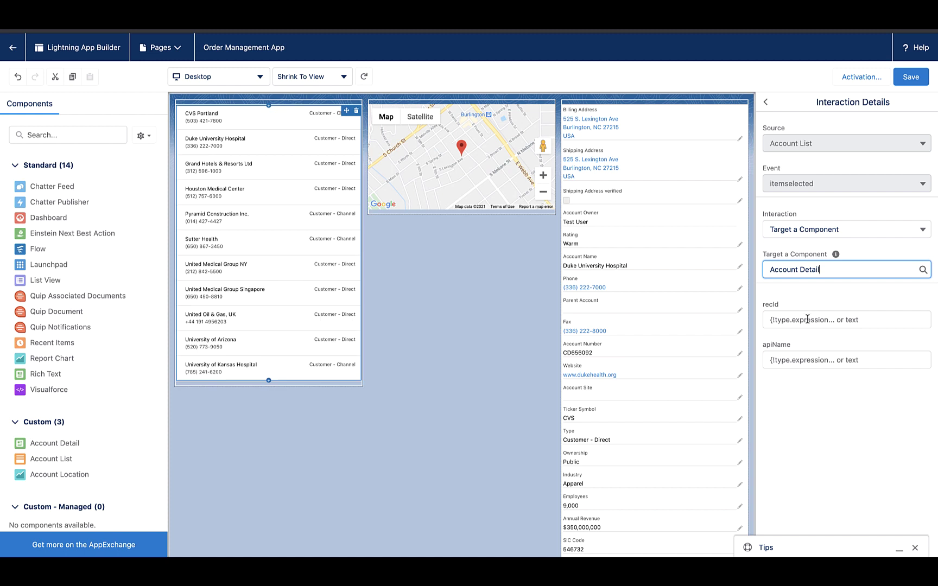
click(808, 319)
text({!)
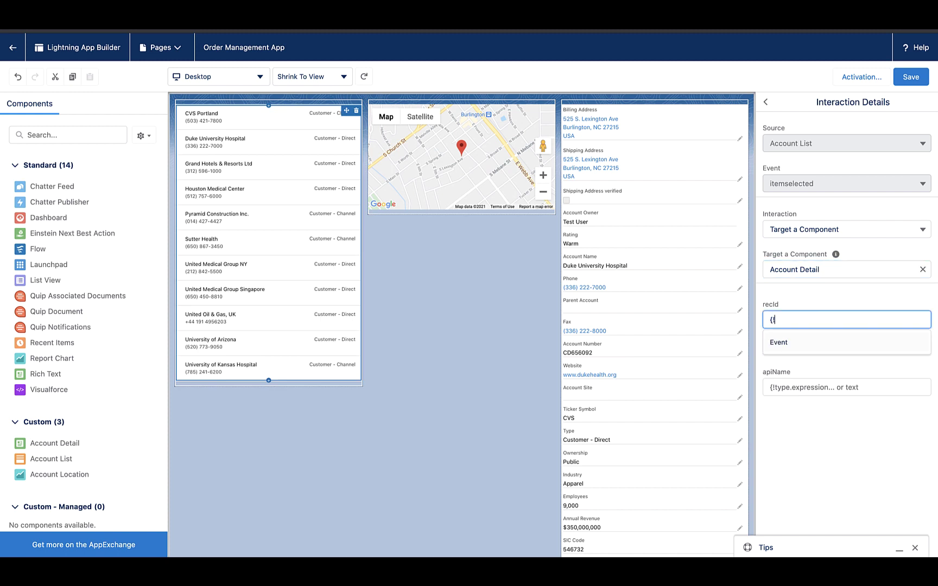
click(778, 342)
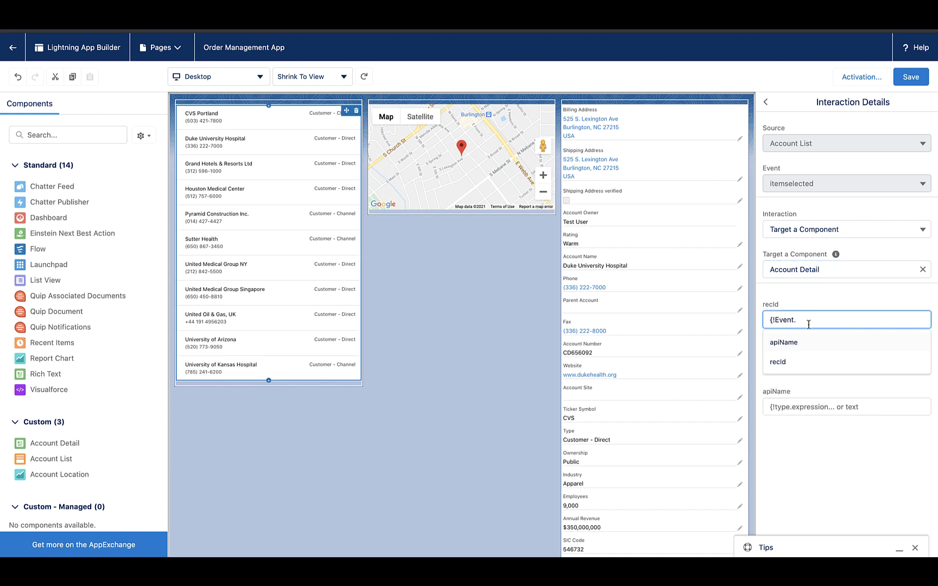
click(795, 362)
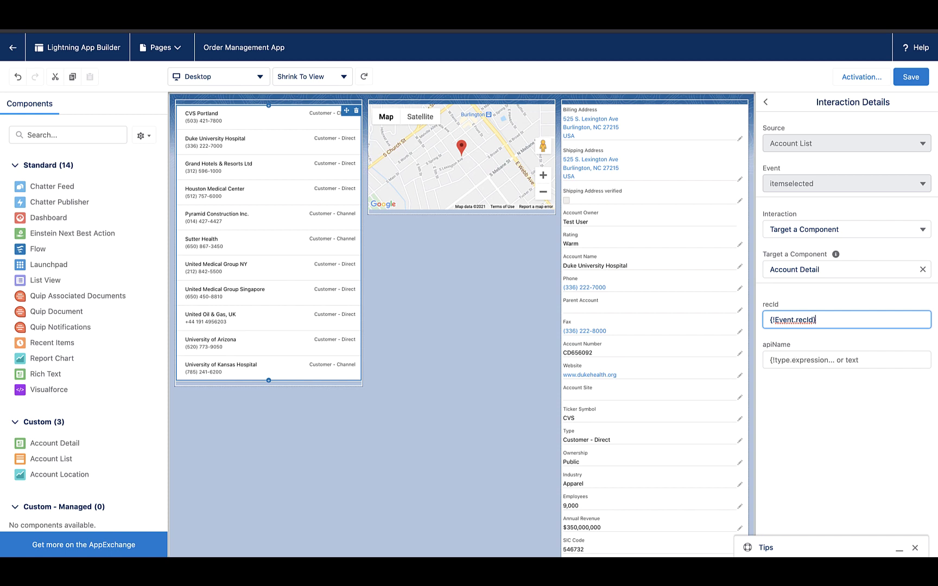
Set the Account Detail interaction's apiName to {!Event.apiName} and return to the Account List events
click(799, 360)
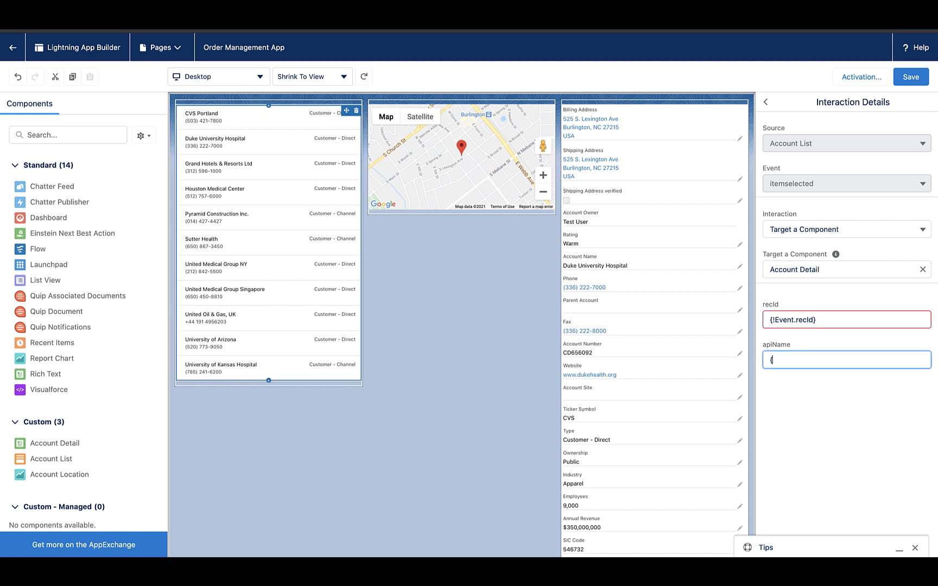
text({!Event.apiName})
click(766, 103)
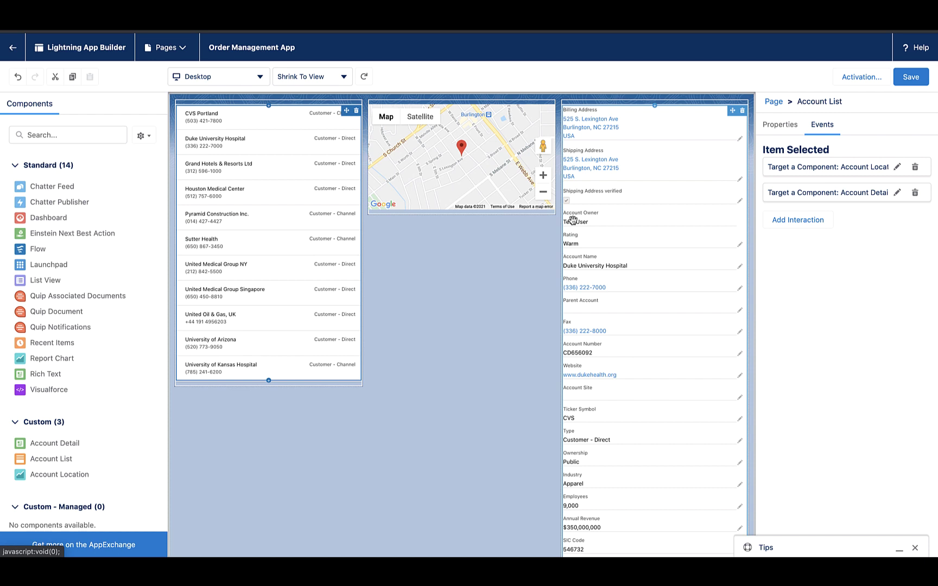